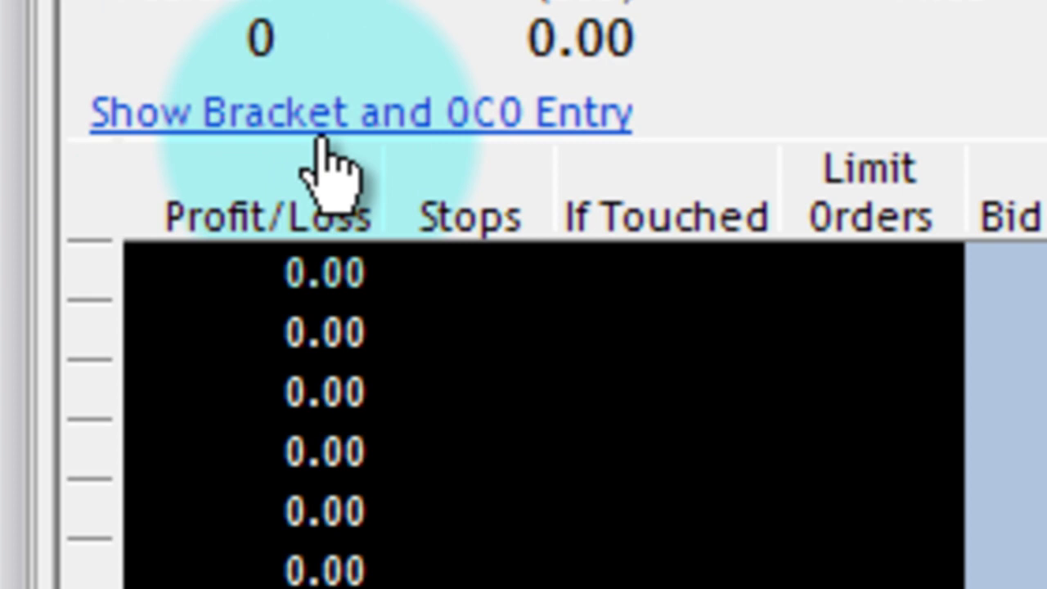
Show the bracket and OCO entry controls and enable One Cancels All order entry.
{"action": "left_click", "coordinate": [465, 123]}
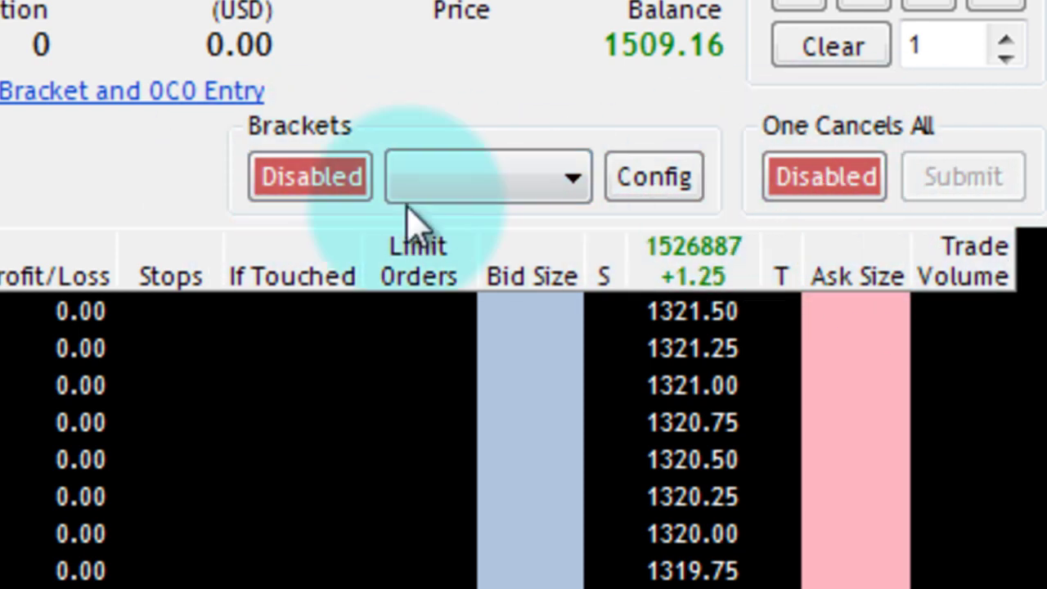
{"action": "left_click", "coordinate": [307, 196]}
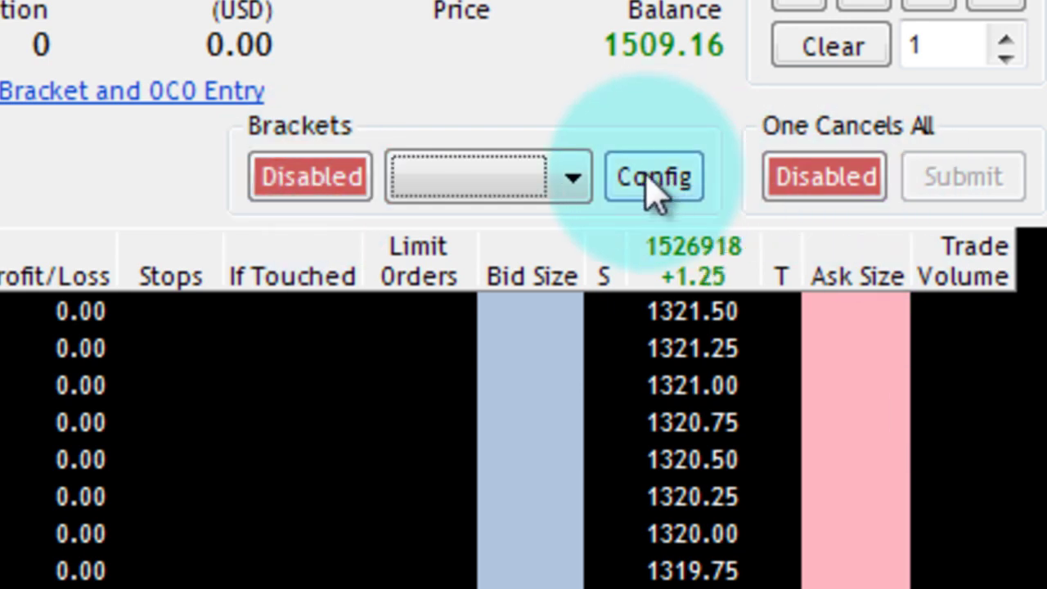
{"action": "left_click", "coordinate": [552, 177]}
{"action": "left_click", "coordinate": [546, 174]}
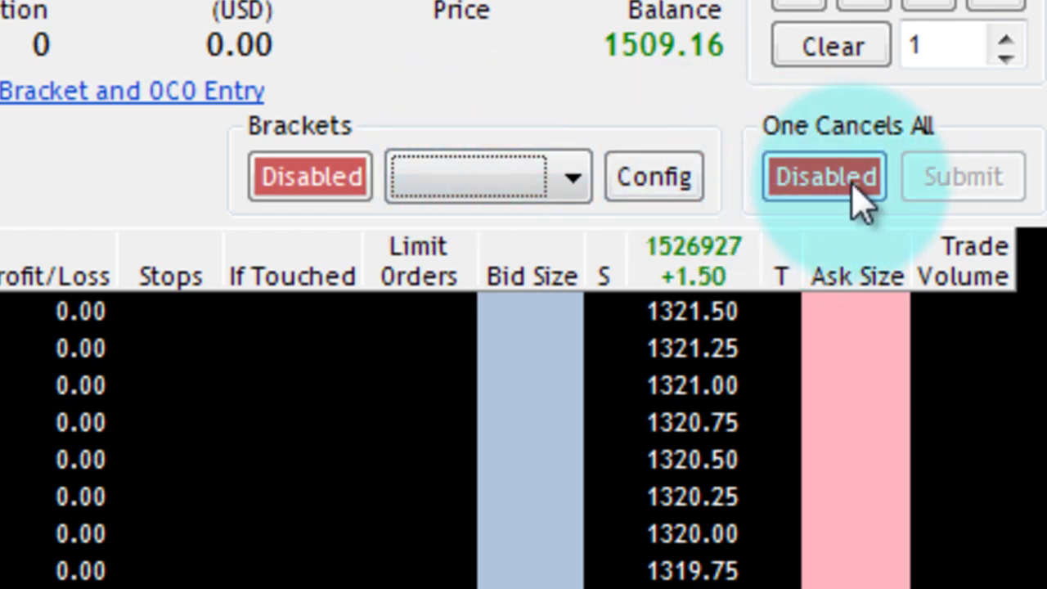
{"action": "left_click", "coordinate": [853, 187]}
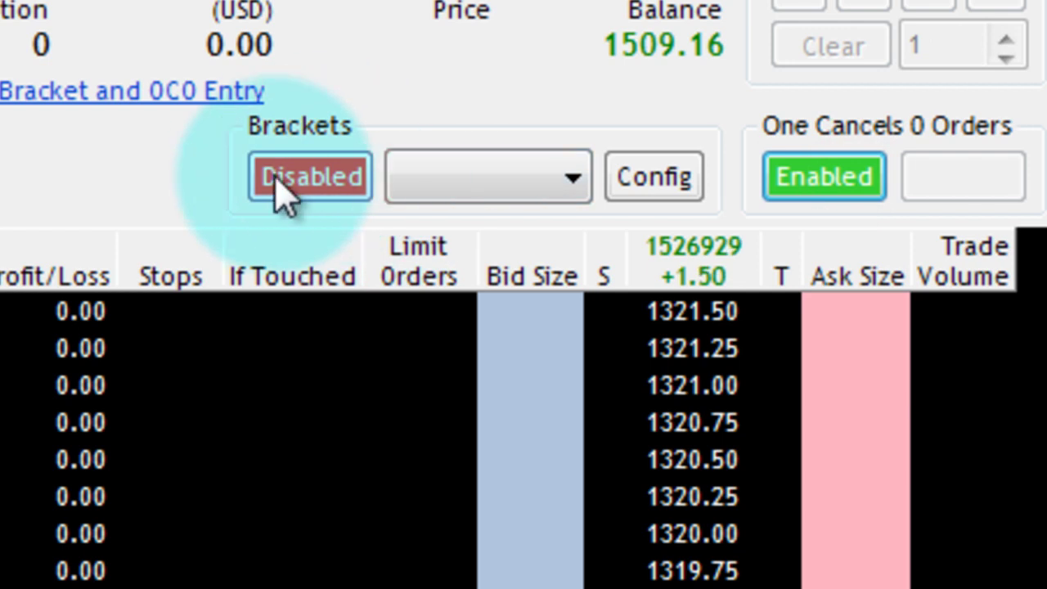
{"action": "left_click", "coordinate": [315, 176]}
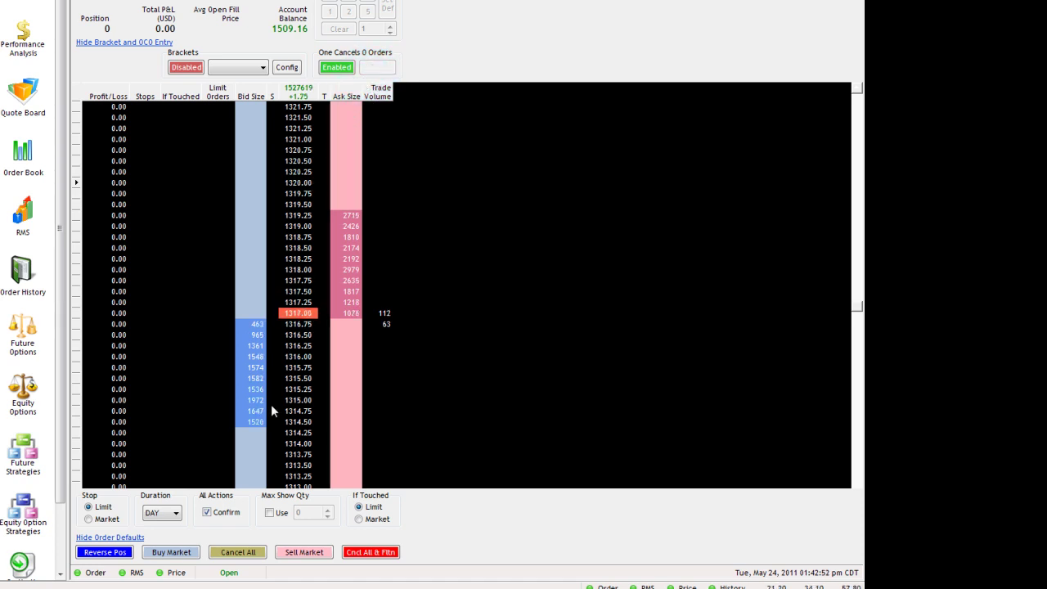
Stage an OCO pair for one ESM1 contract each: a buy limit at 1313.25 and a sell limit at 1321.50.
{"action": "left_click", "coordinate": [254, 476]}
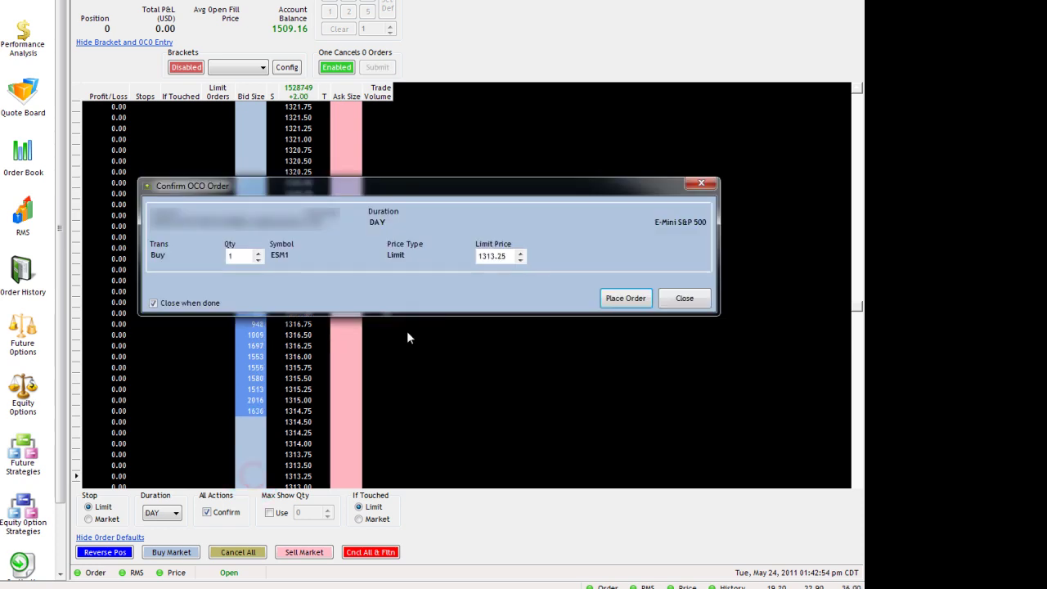
{"action": "left_click", "coordinate": [625, 300]}
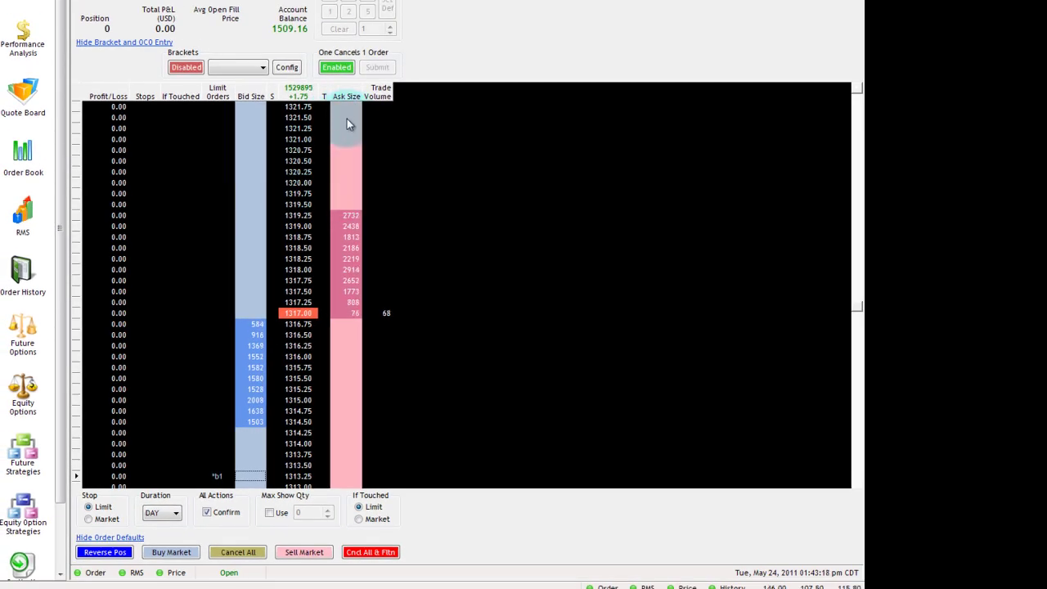
{"action": "left_click", "coordinate": [347, 123]}
{"action": "left_click", "coordinate": [466, 252]}
{"action": "left_click", "coordinate": [627, 295]}
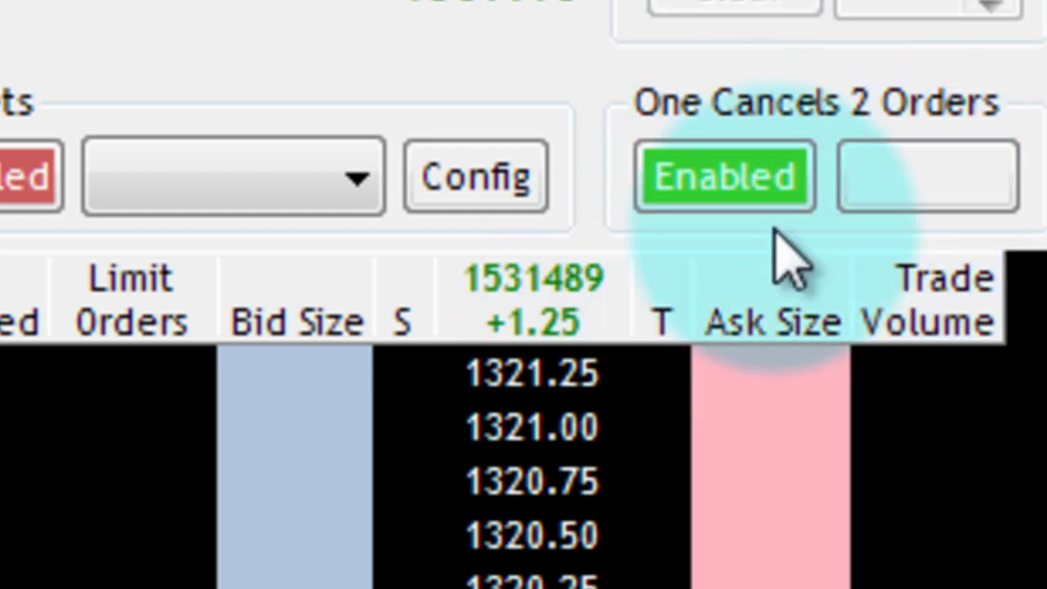
Discard the staged OCO orders by disabling One Cancels All, and enable it again.
{"action": "left_click", "coordinate": [769, 478]}
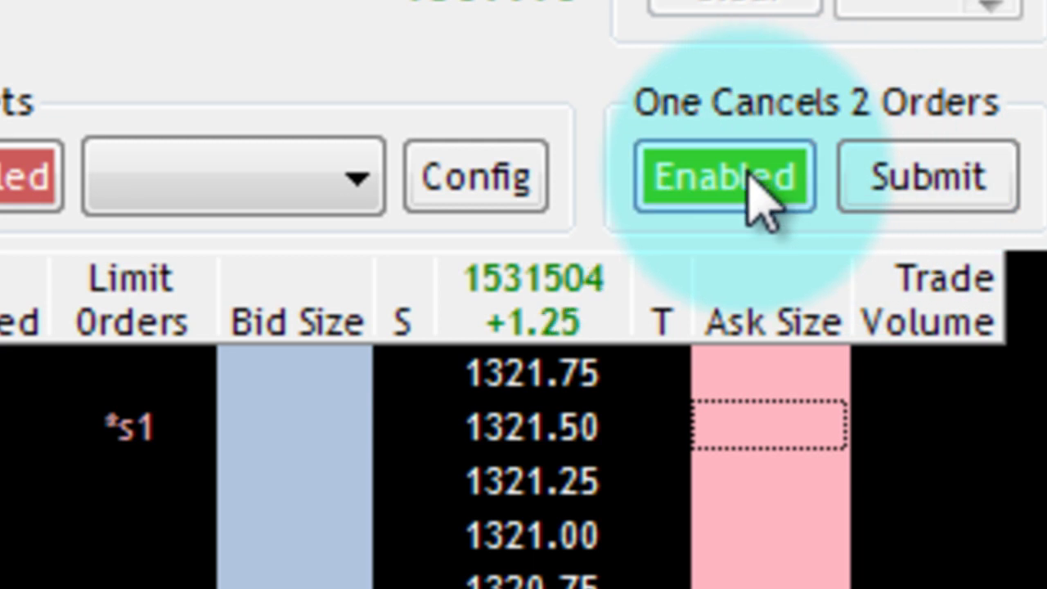
{"action": "left_click", "coordinate": [747, 206]}
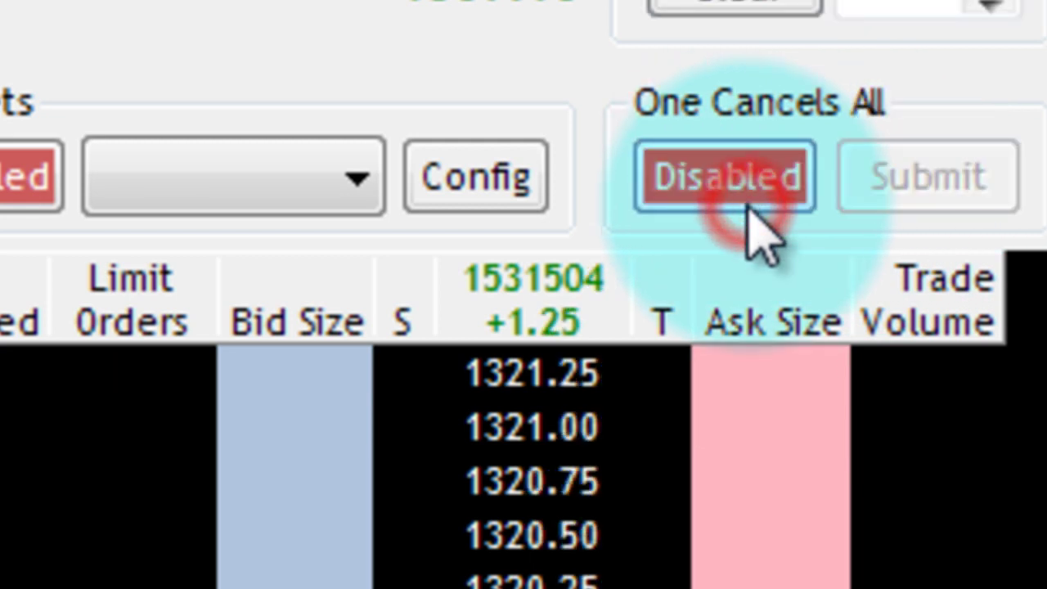
{"action": "left_click", "coordinate": [747, 206]}
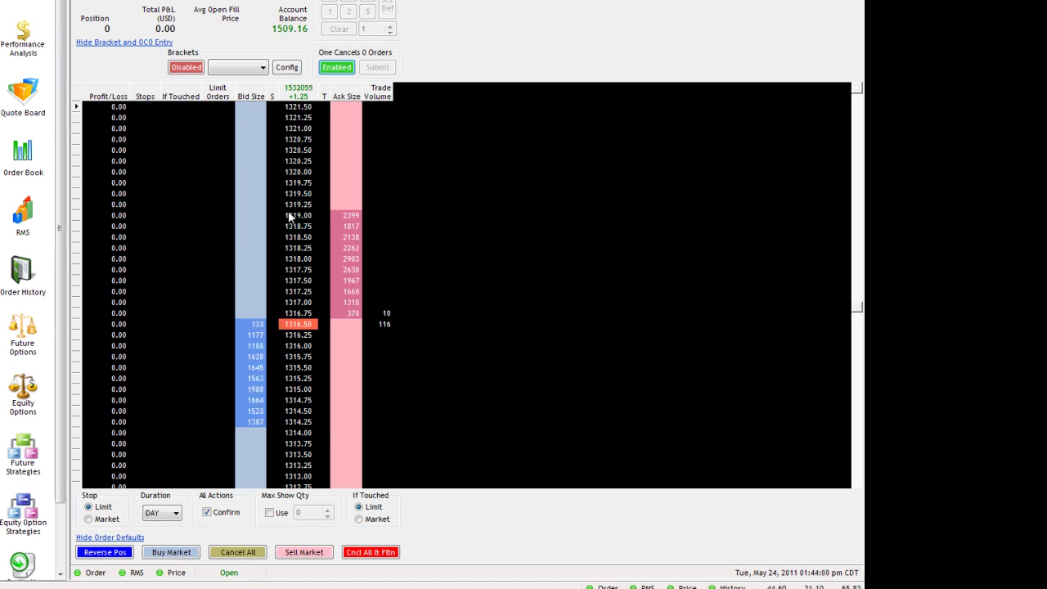
Stage an OCO buy limit order for one ESM1 contract at 1307.00.
{"action": "scroll", "coordinate": [263, 320], "scroll_direction": "down", "scroll_amount": 1}
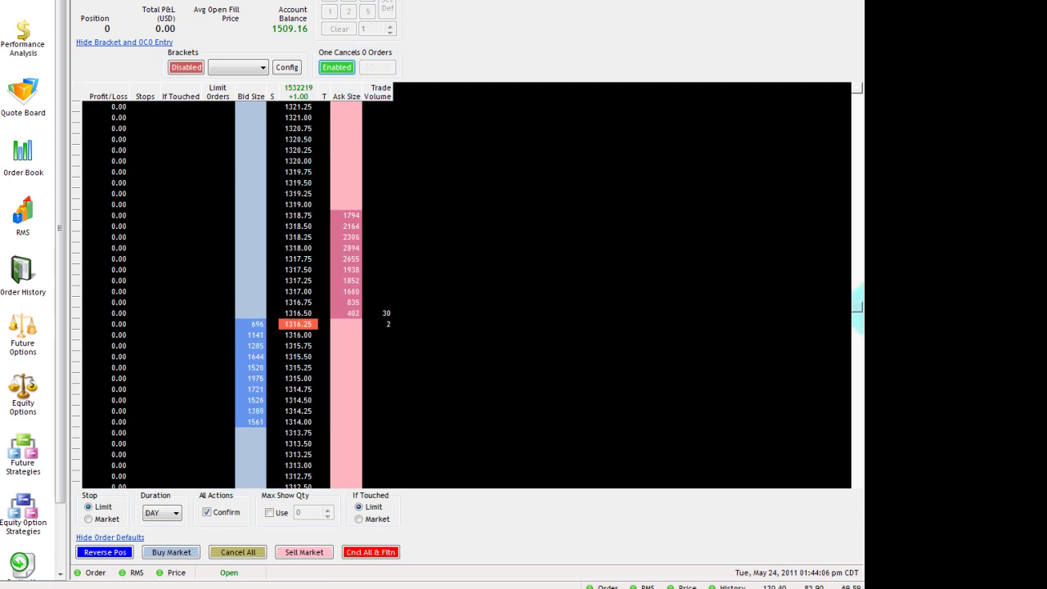
{"action": "left_click", "coordinate": [855, 315]}
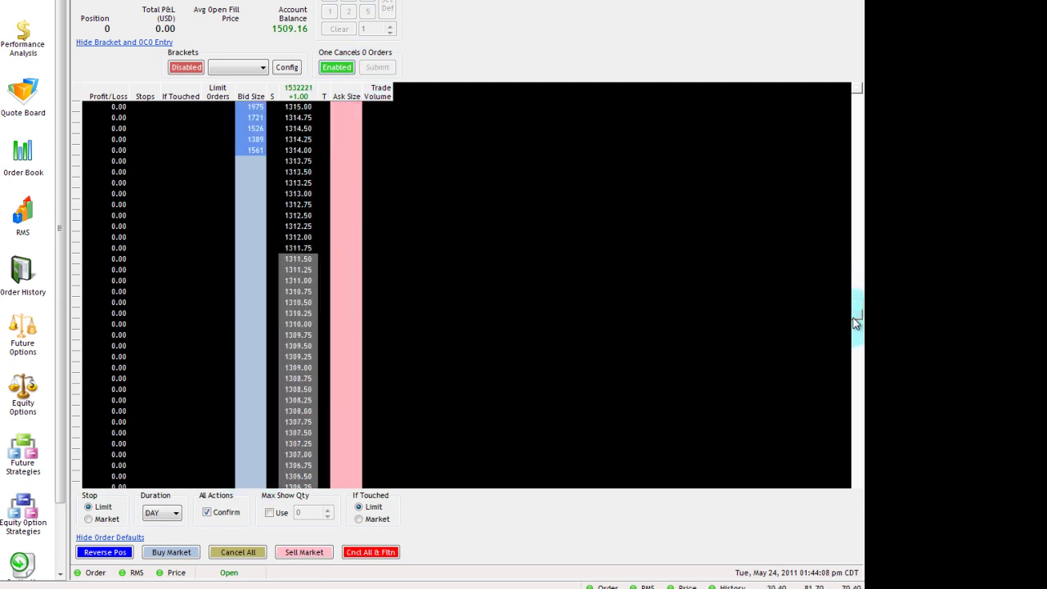
{"action": "left_click", "coordinate": [256, 468]}
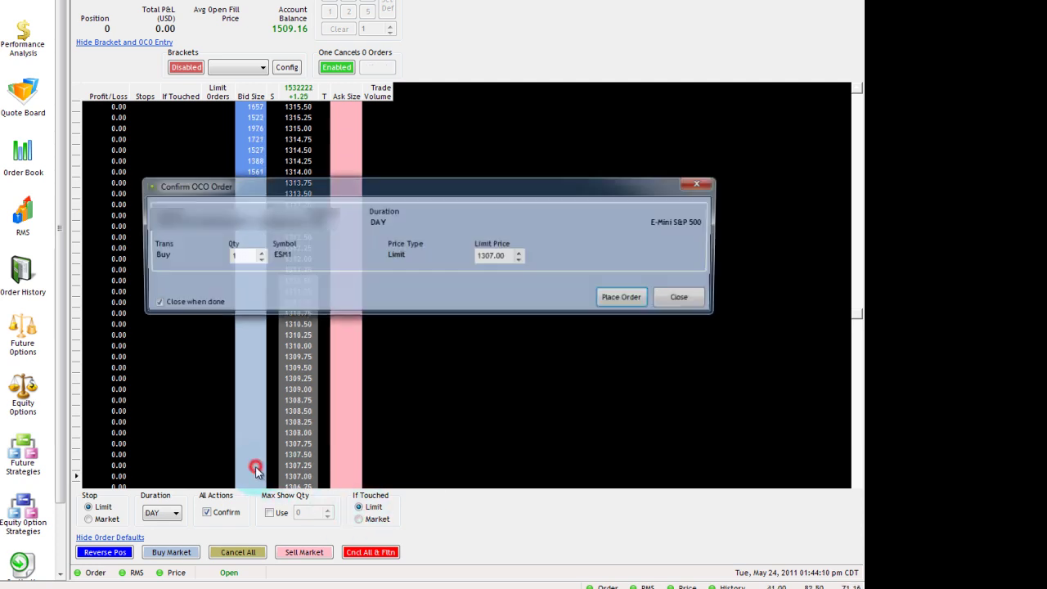
{"action": "left_click", "coordinate": [624, 299]}
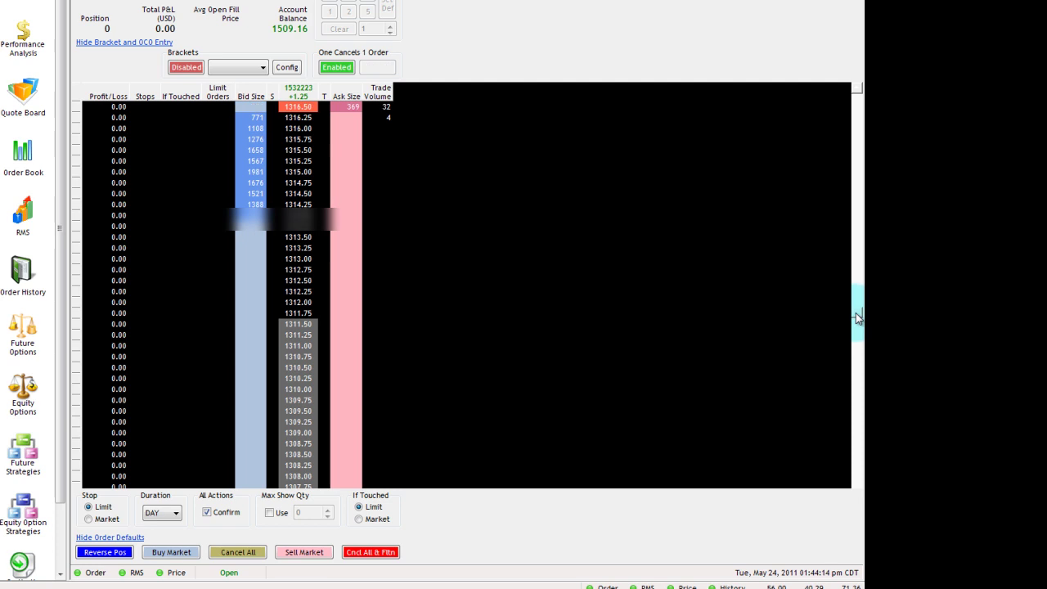
Add an OCO sell limit order for one ESM1 contract at 1323.75.
{"action": "mouse_move", "coordinate": [857, 314]}
{"action": "left_mouse_down"}
{"action": "mouse_move", "coordinate": [861, 288]}
{"action": "mouse_move", "coordinate": [862, 313]}
{"action": "left_mouse_up"}
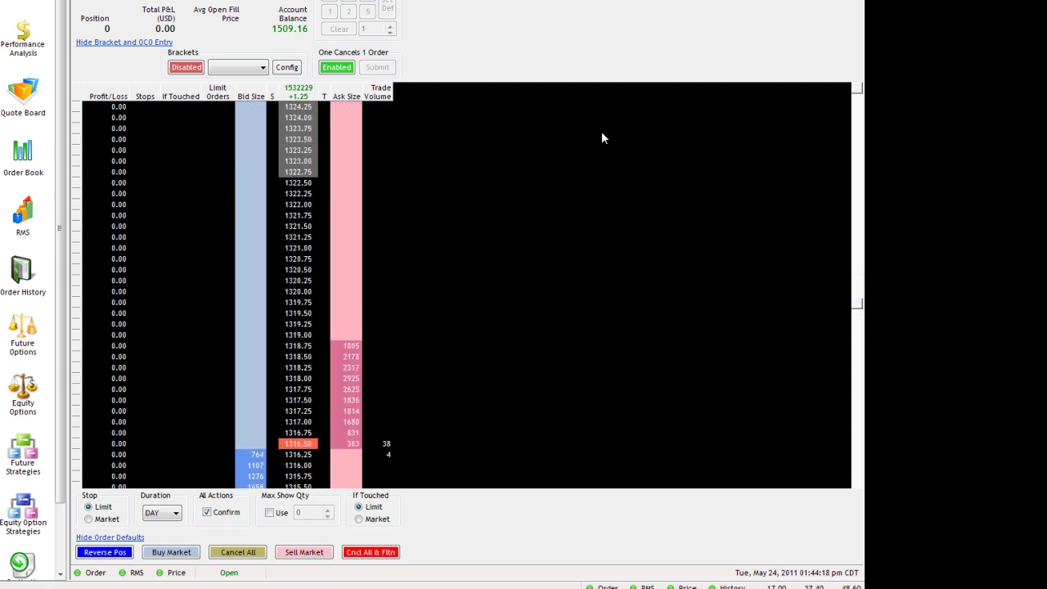
{"action": "left_click", "coordinate": [338, 110]}
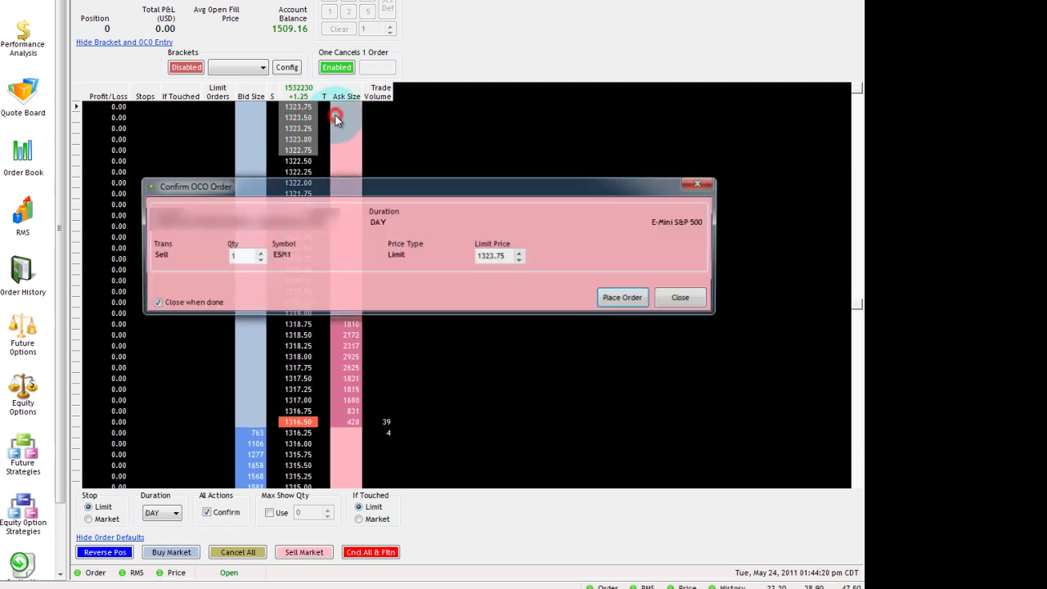
{"action": "left_click", "coordinate": [620, 298]}
{"action": "left_click", "coordinate": [365, 72]}
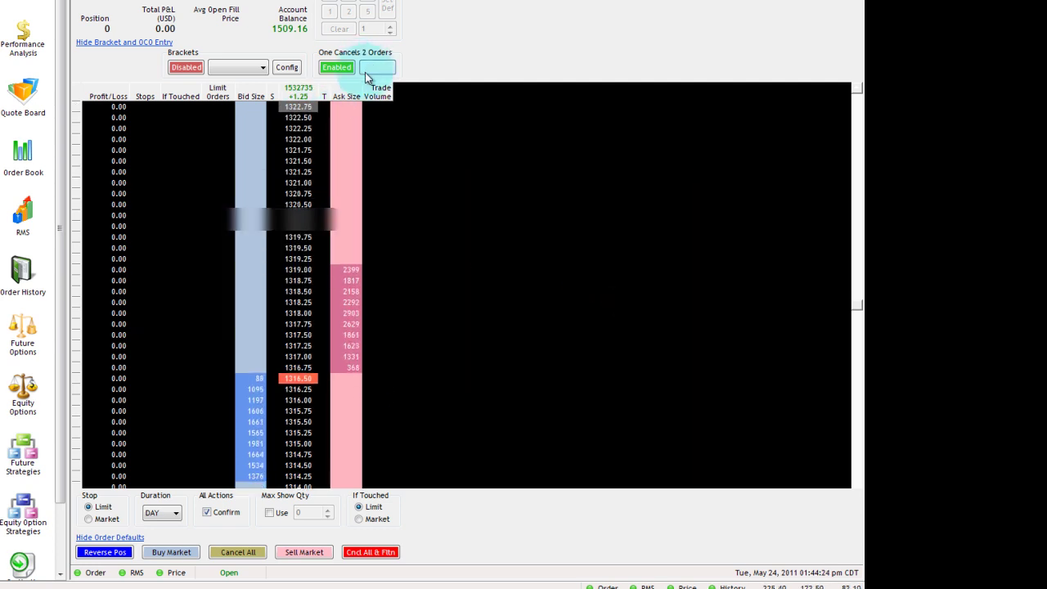
Review the staged sell and buy limit orders in the price ladder's limit orders column.
{"action": "scroll", "coordinate": [367, 227], "scroll_direction": "up", "scroll_amount": 5}
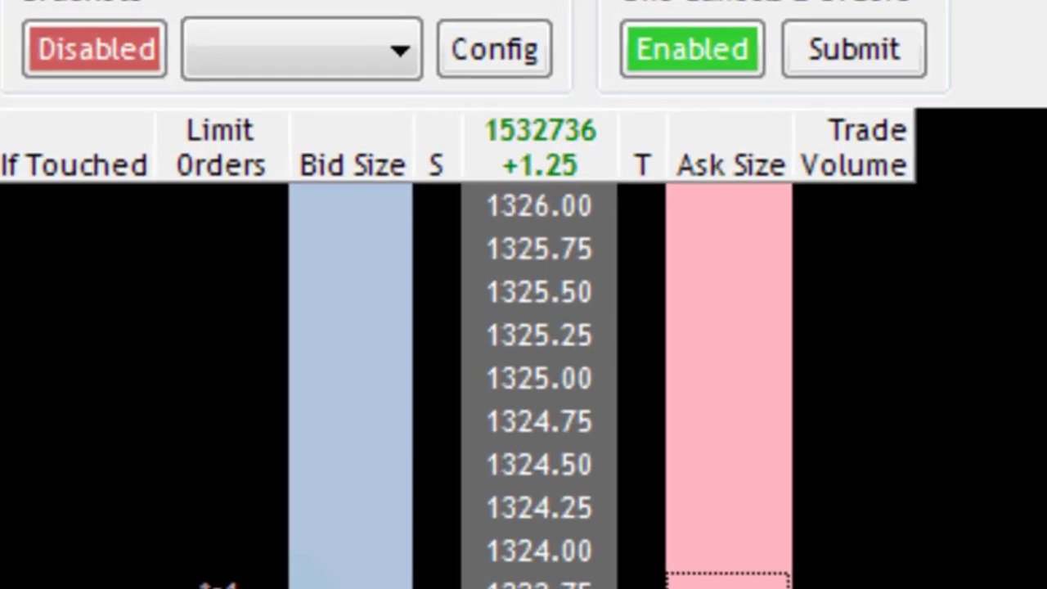
{"action": "scroll", "coordinate": [197, 577], "scroll_direction": "down", "scroll_amount": 1}
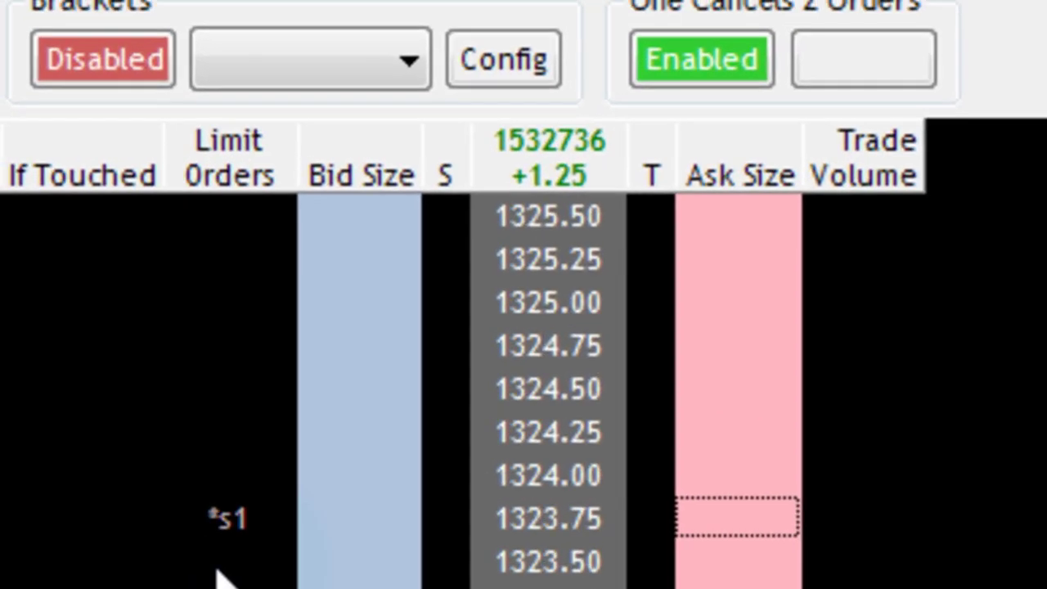
{"action": "scroll", "coordinate": [242, 581], "scroll_direction": "down", "scroll_amount": 1}
{"action": "scroll", "coordinate": [250, 503], "scroll_direction": "down", "scroll_amount": 1}
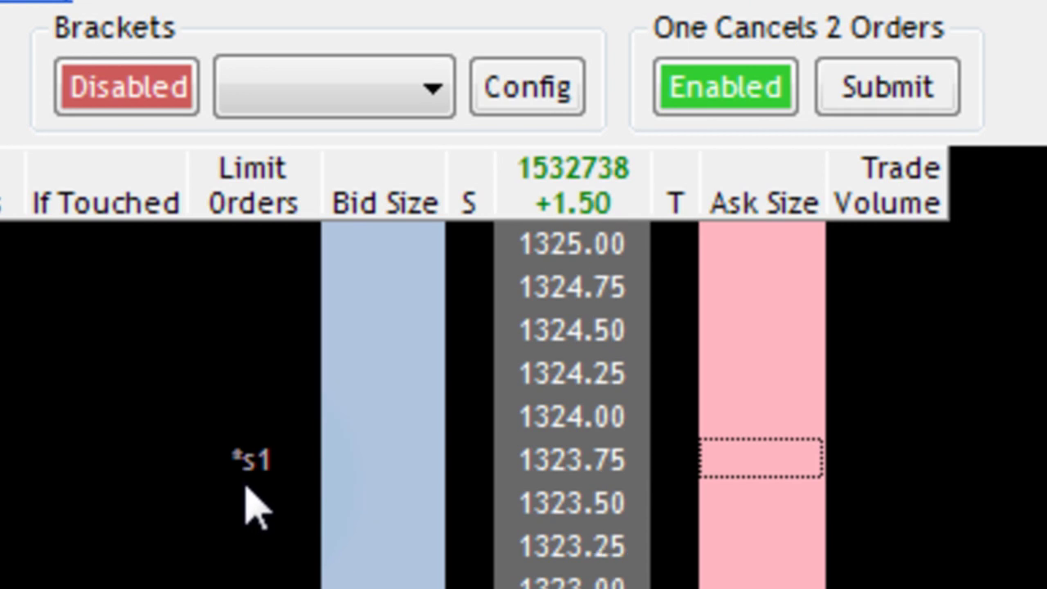
{"action": "scroll", "coordinate": [260, 577], "scroll_direction": "down", "scroll_amount": 1}
{"action": "scroll", "coordinate": [327, 577], "scroll_direction": "down", "scroll_amount": 1}
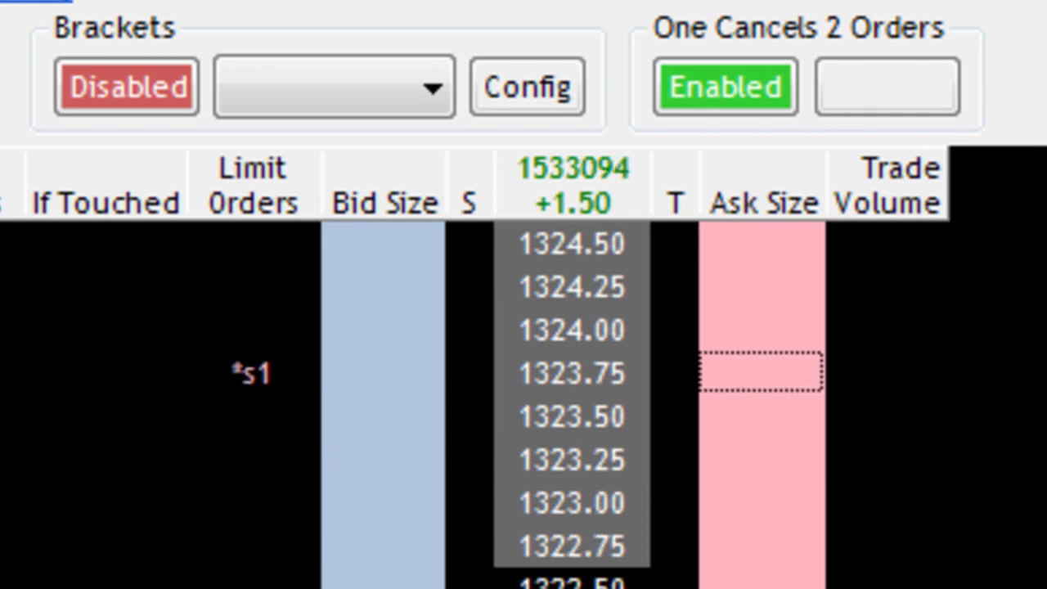
{"action": "scroll", "coordinate": [327, 577], "scroll_direction": "down", "scroll_amount": 1}
{"action": "scroll", "coordinate": [327, 561], "scroll_direction": "down", "scroll_amount": 13}
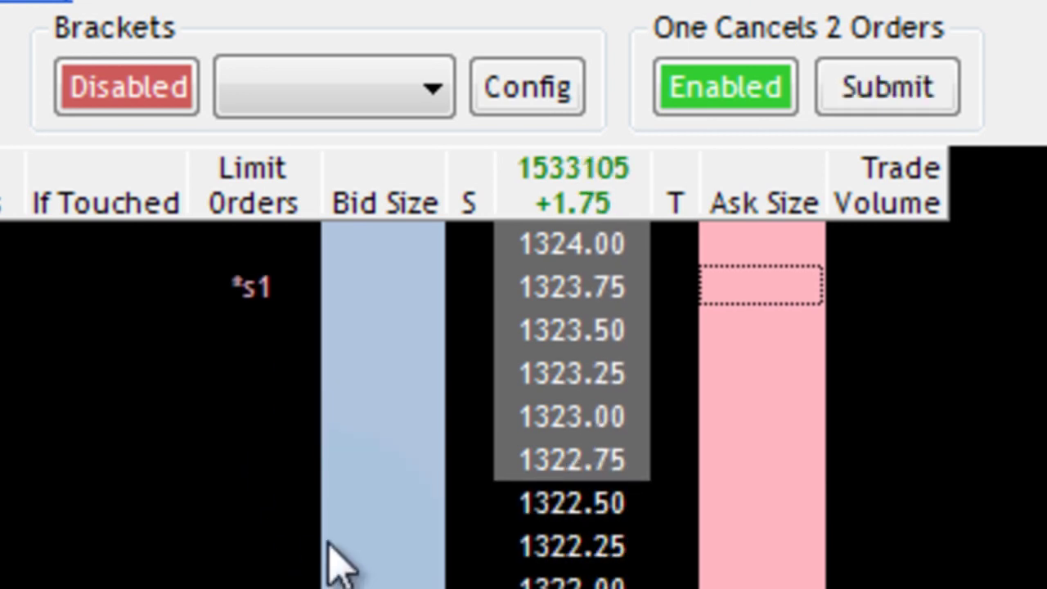
{"action": "scroll", "coordinate": [313, 441], "scroll_direction": "down", "scroll_amount": 20}
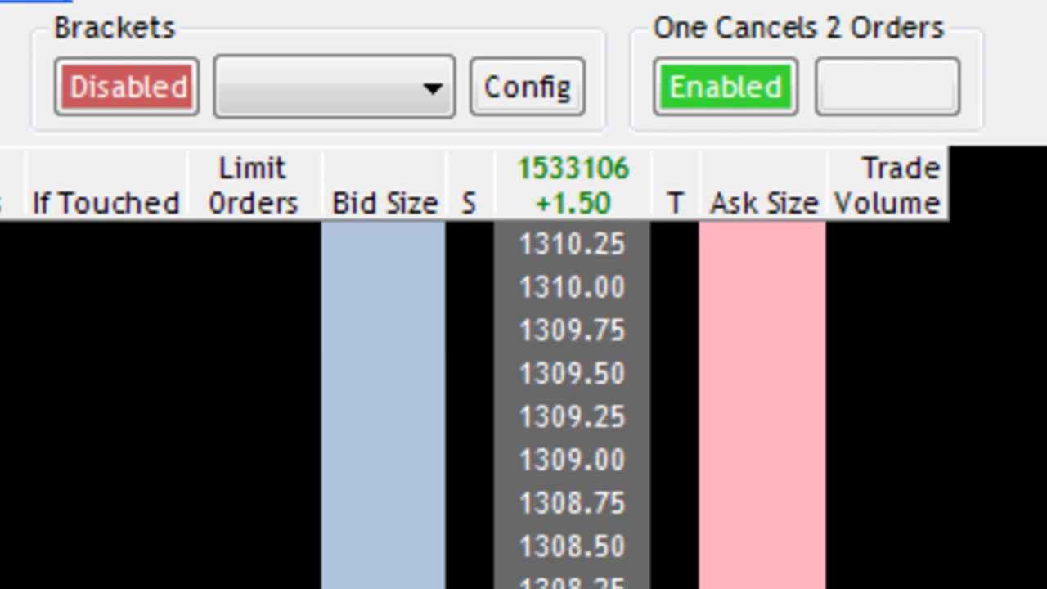
{"action": "scroll", "coordinate": [313, 442], "scroll_direction": "up", "scroll_amount": 3}
{"action": "scroll", "coordinate": [573, 409], "scroll_direction": "up", "scroll_amount": 4}
{"action": "scroll", "coordinate": [573, 409], "scroll_direction": "up", "scroll_amount": 20}
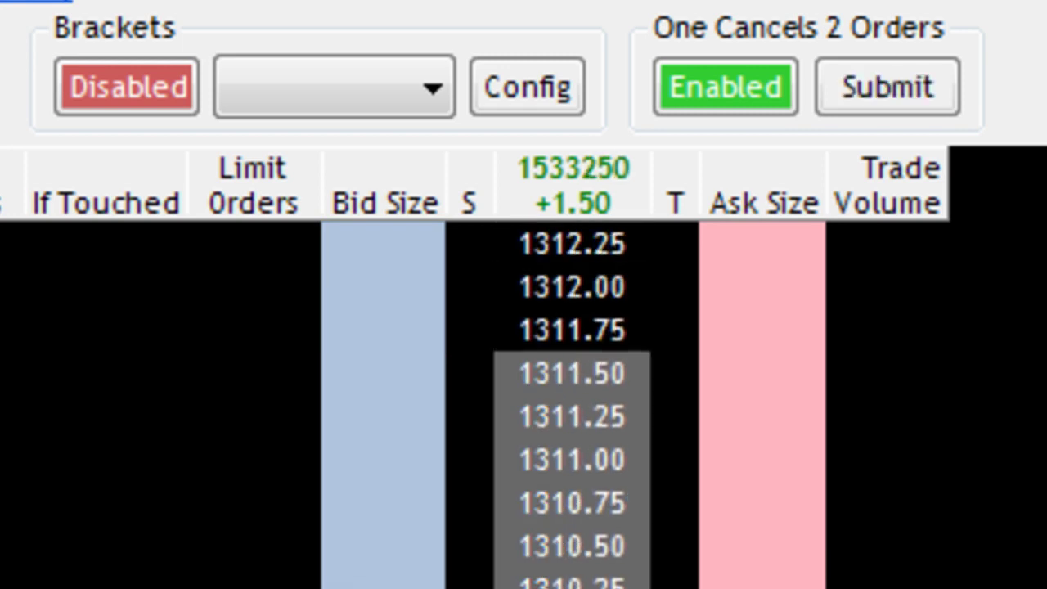
{"action": "scroll", "coordinate": [292, 579], "scroll_direction": "up", "scroll_amount": 14}
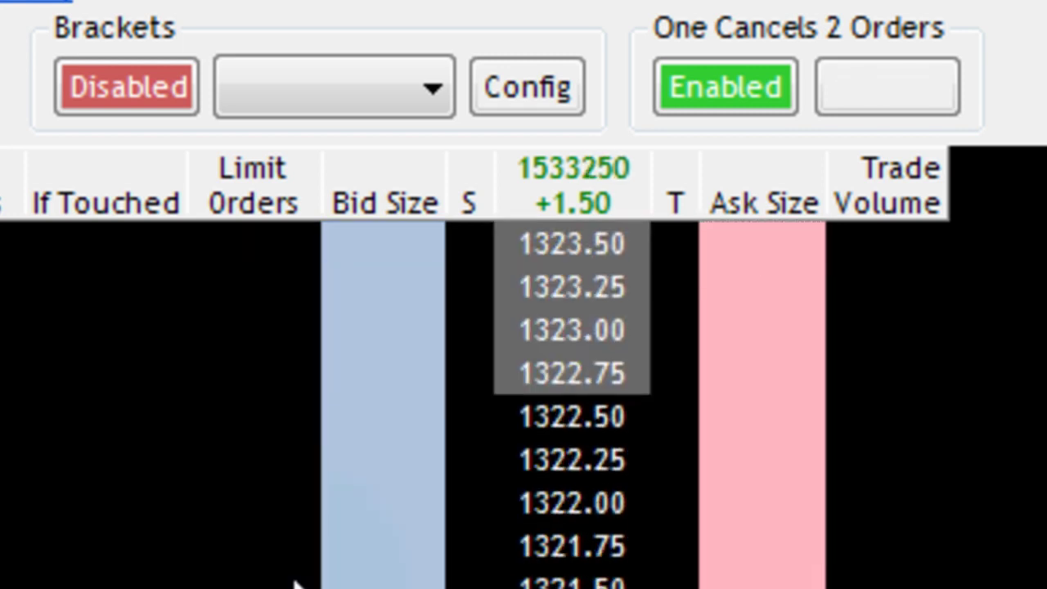
Submit the two staged limit orders as a One Cancels Other pair.
{"action": "left_click", "coordinate": [251, 461]}
{"action": "left_click", "coordinate": [846, 86]}
{"action": "scroll", "coordinate": [572, 409], "scroll_direction": "down", "scroll_amount": 1}
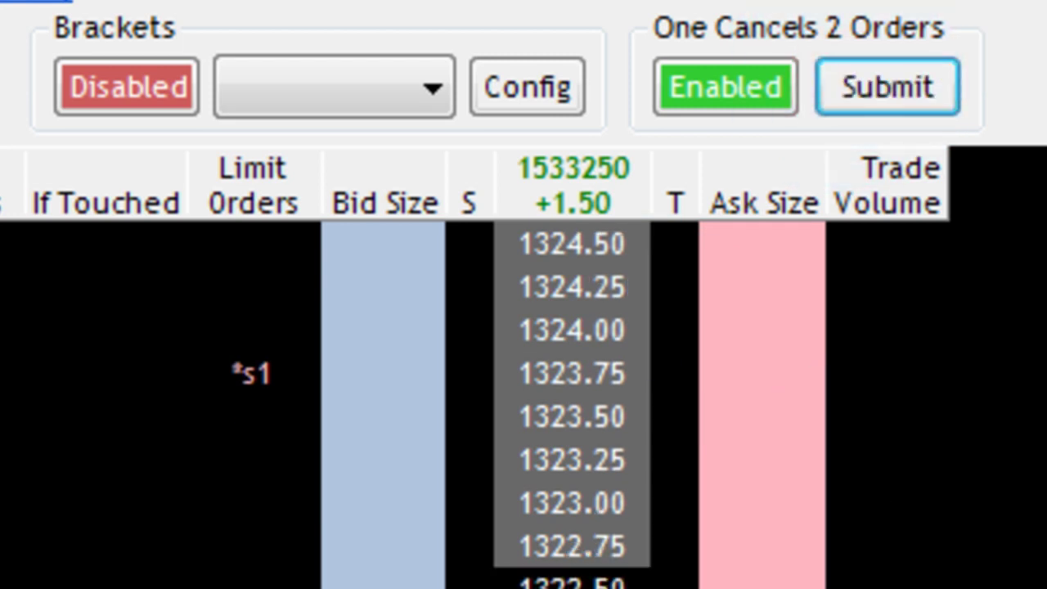
{"action": "left_click", "coordinate": [888, 86]}
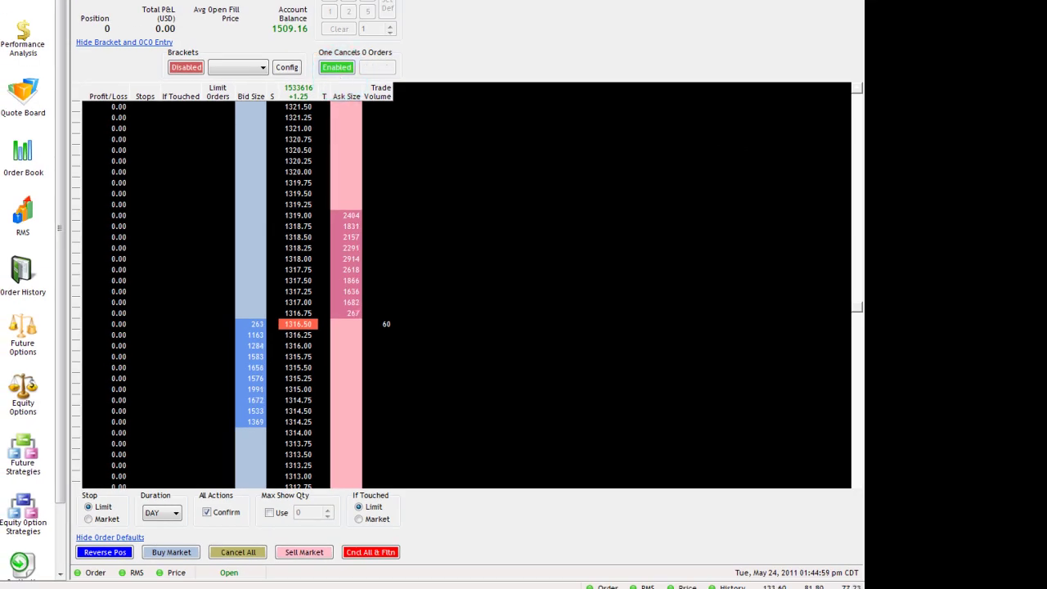
Disable One Cancels All order entry and hide the bracket and OCO entry controls.
{"action": "scroll", "coordinate": [345, 161], "scroll_direction": "up", "scroll_amount": 5}
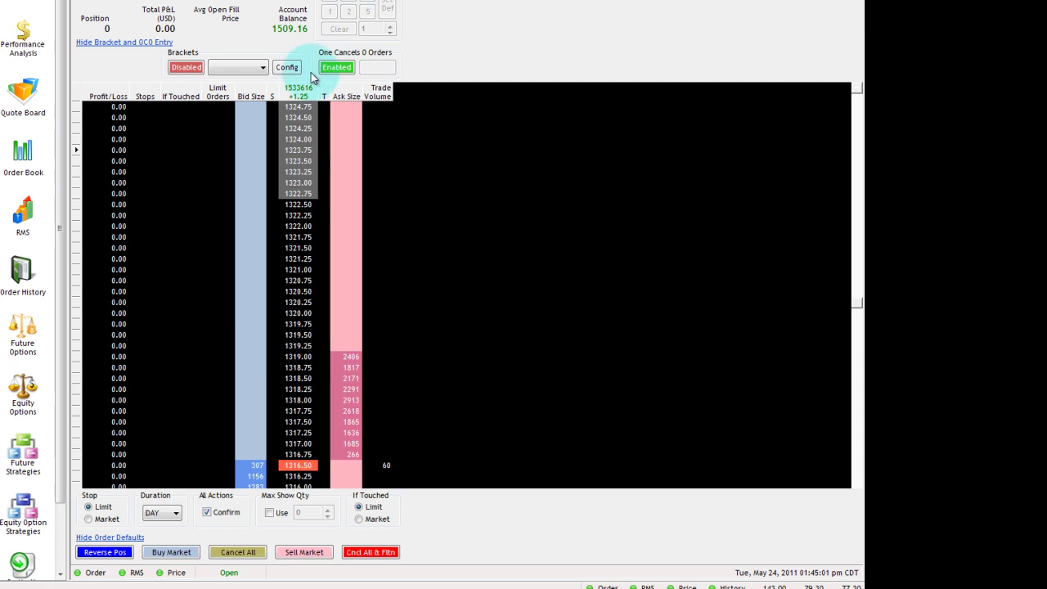
{"action": "left_click", "coordinate": [336, 67]}
{"action": "left_click", "coordinate": [124, 41]}
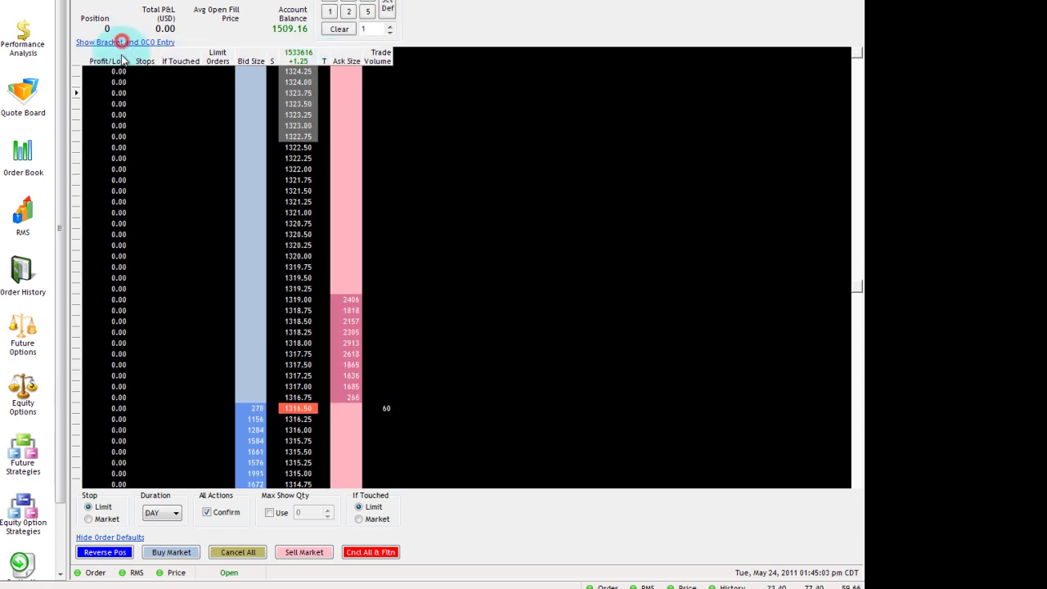